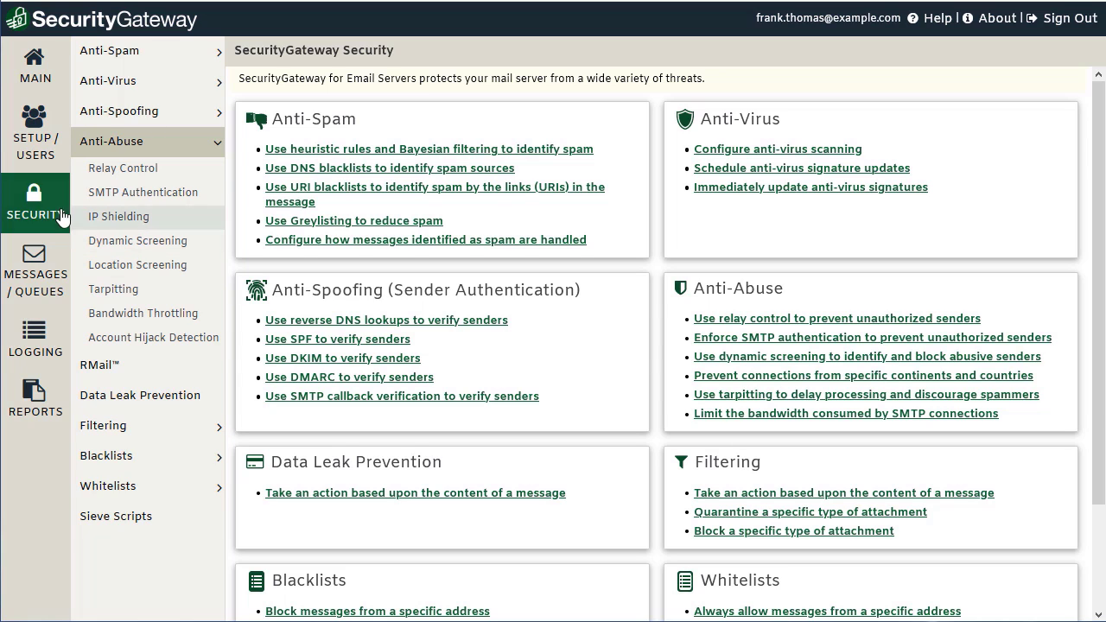
Open DMARC Verification under Anti-Spoofing with the For Domain selection kept at -- Global --
{"action": "left_click", "coordinate": [215, 119]}
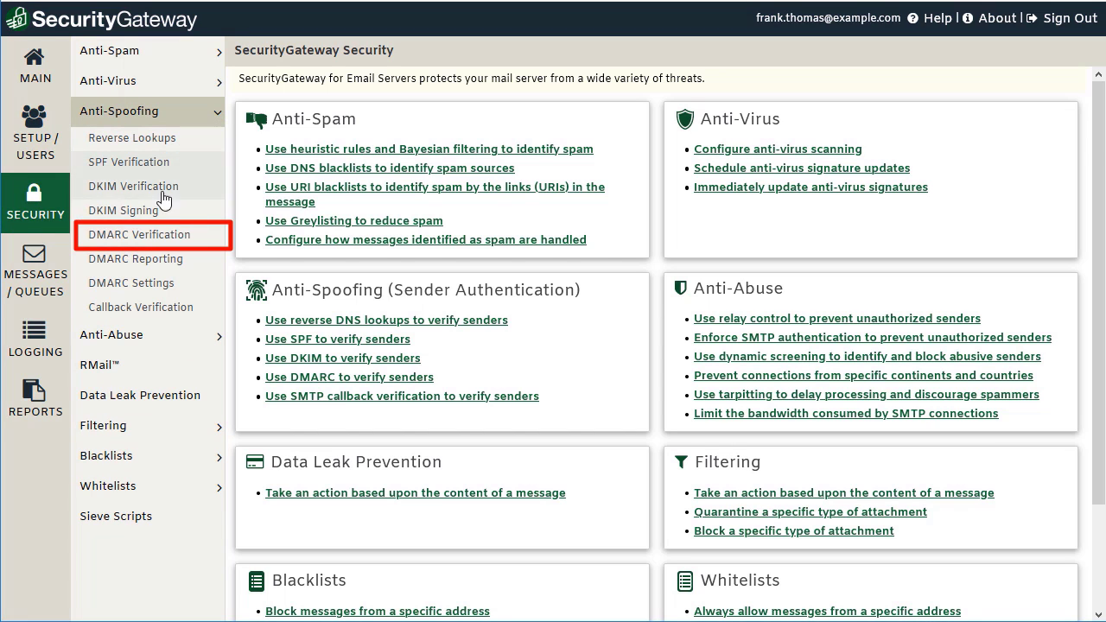
{"action": "left_click", "coordinate": [115, 239]}
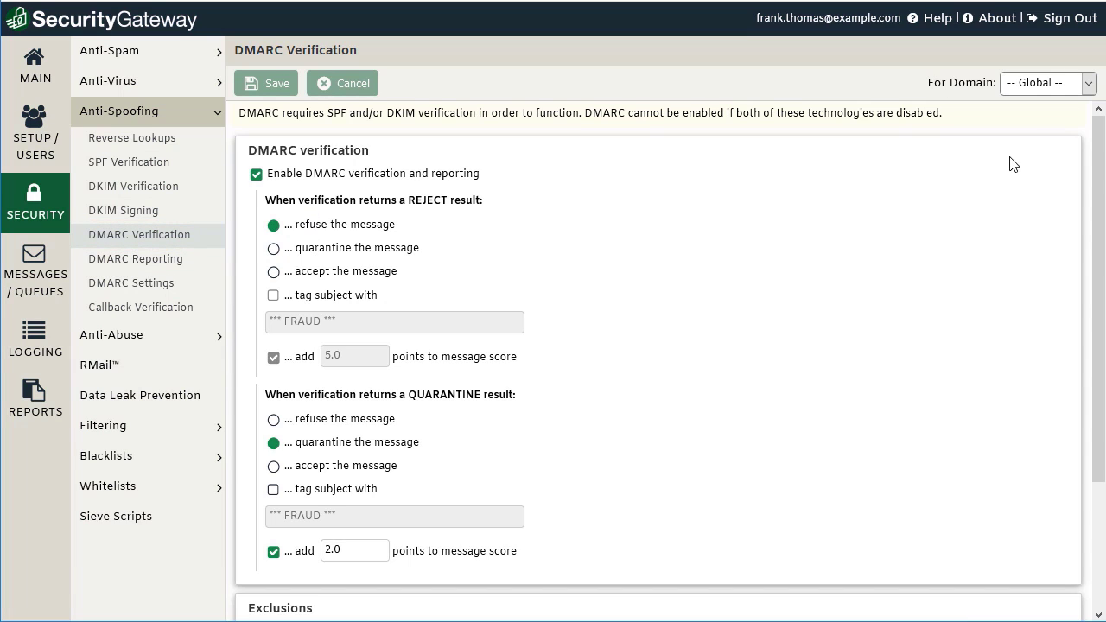
{"action": "left_click", "coordinate": [1090, 87]}
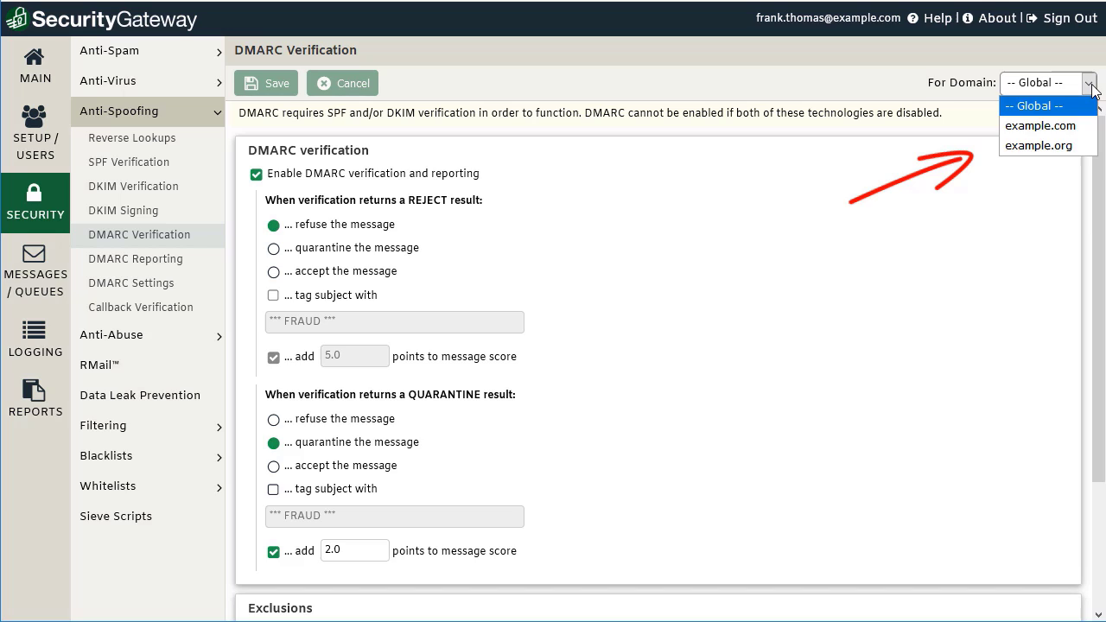
{"action": "left_click", "coordinate": [434, 224]}
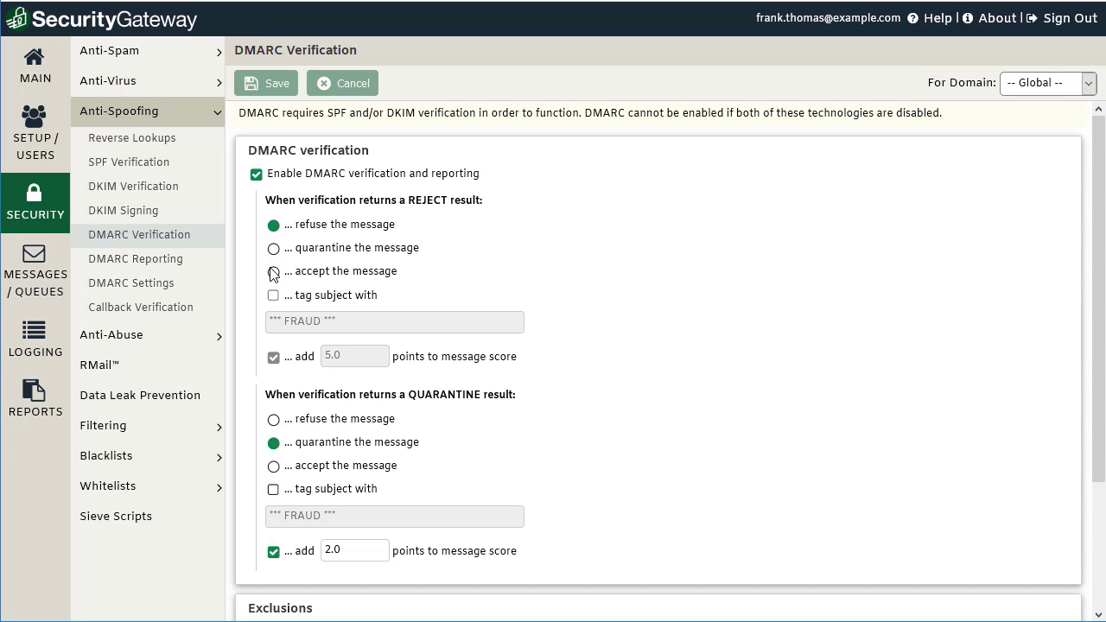
Try 'accept the message' with subject tagging for REJECT results, then revert to 'refuse the message'
{"action": "left_click", "coordinate": [273, 273]}
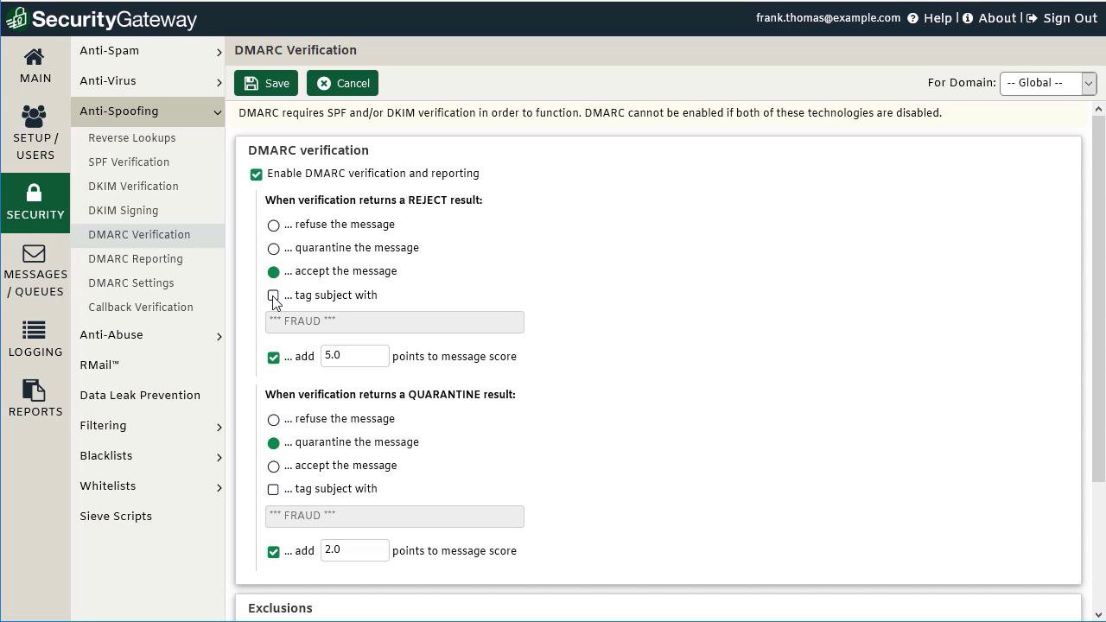
{"action": "left_click", "coordinate": [273, 295]}
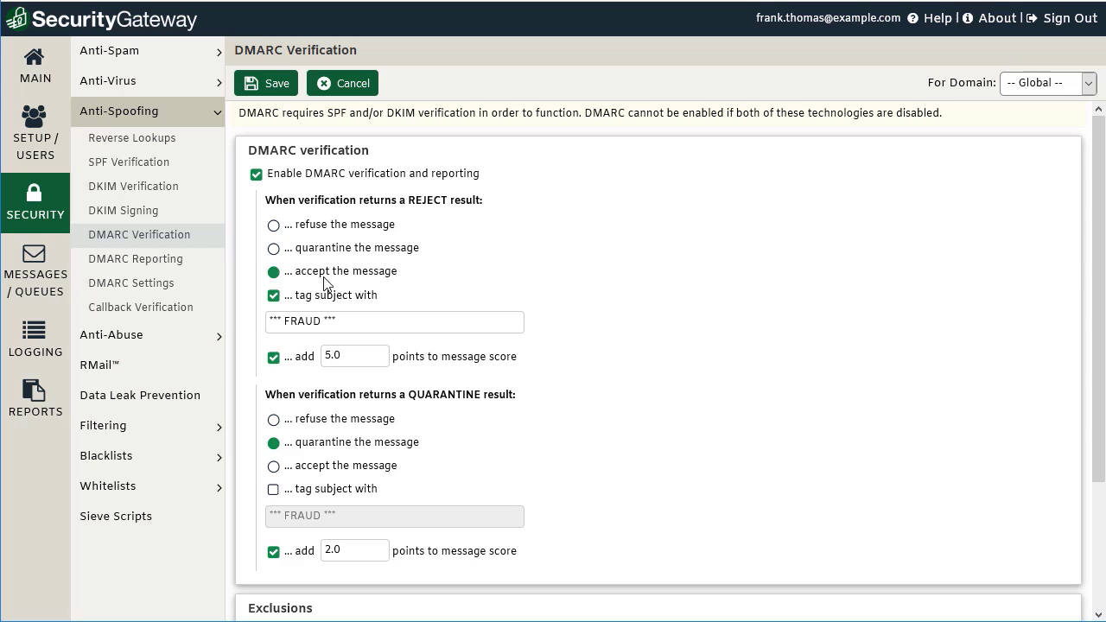
{"action": "left_click", "coordinate": [275, 227]}
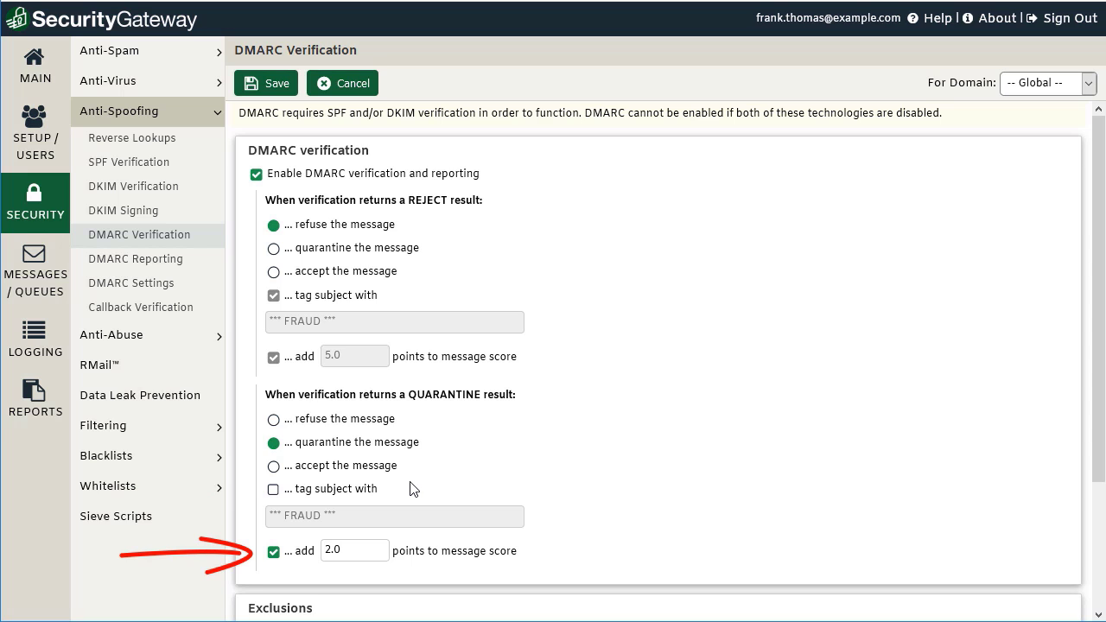
Scroll down through the DMARC Verification page settings
{"action": "scroll", "coordinate": [410, 489], "scroll_direction": "down", "scroll_amount": 2}
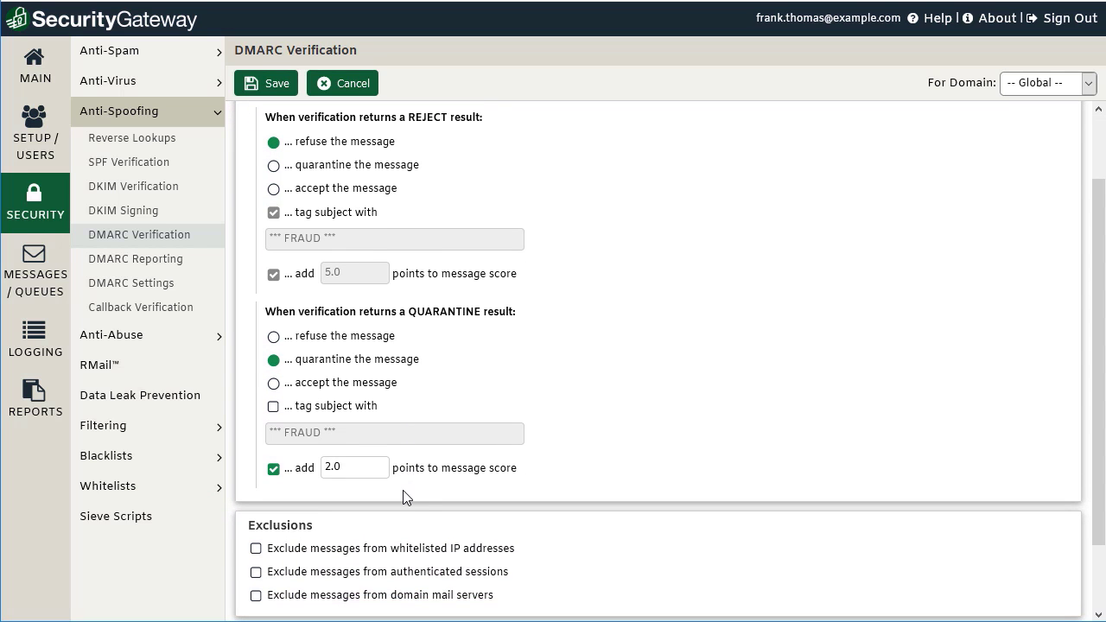
{"action": "scroll", "coordinate": [403, 493], "scroll_direction": "down", "scroll_amount": 1}
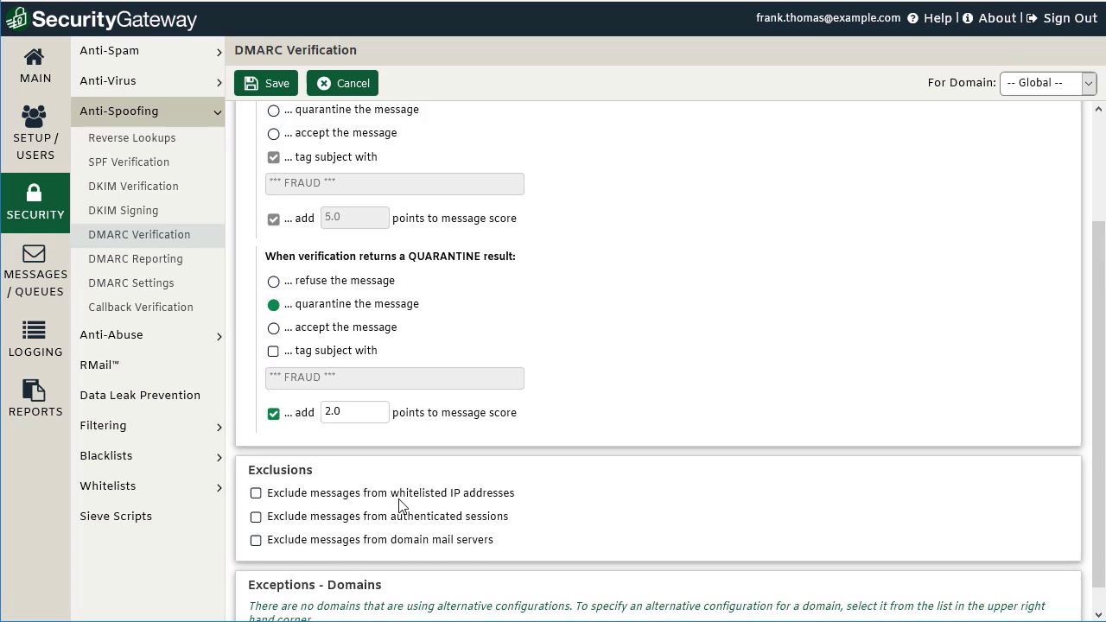
{"action": "scroll", "coordinate": [399, 504], "scroll_direction": "down", "scroll_amount": 1}
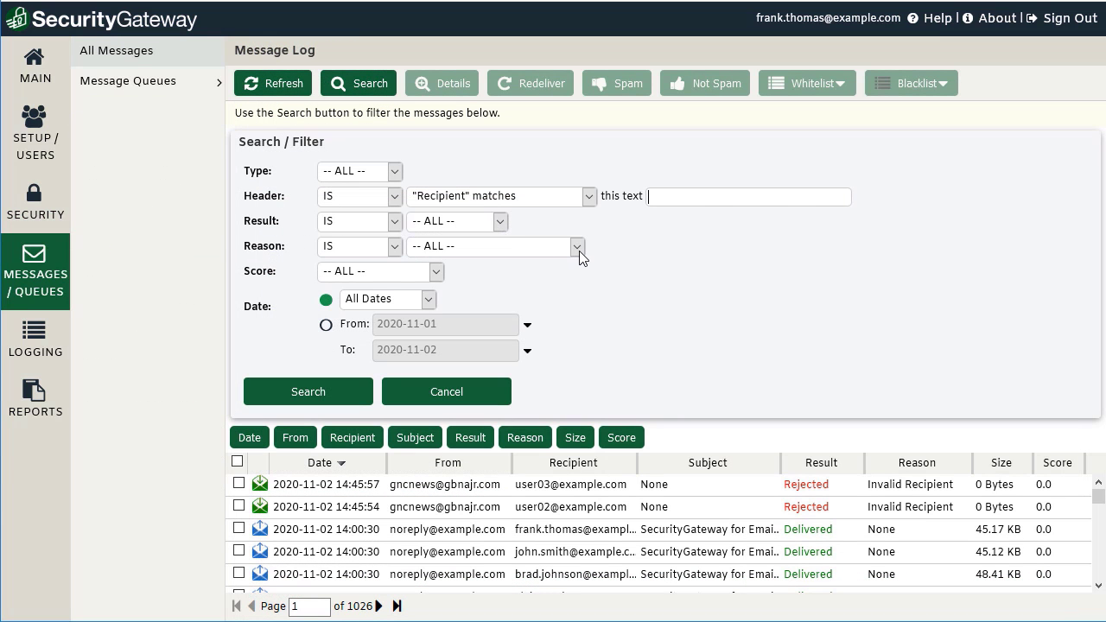
Set the Message Log Reason filter to DMARC and run the search
{"action": "left_click", "coordinate": [577, 247]}
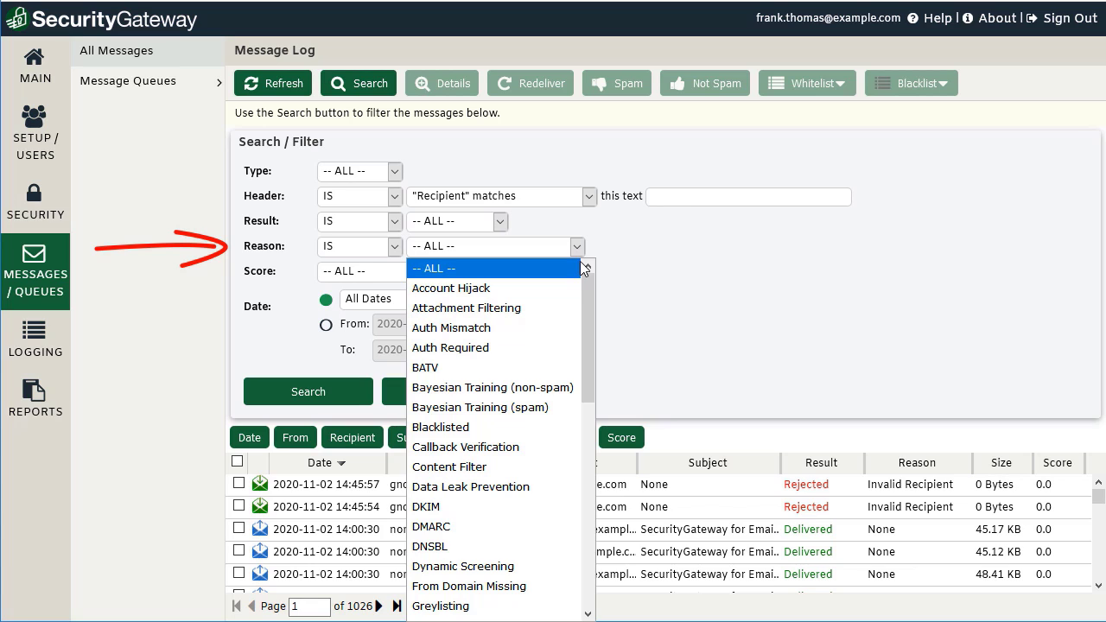
{"action": "left_click", "coordinate": [455, 527]}
{"action": "left_click", "coordinate": [304, 393]}
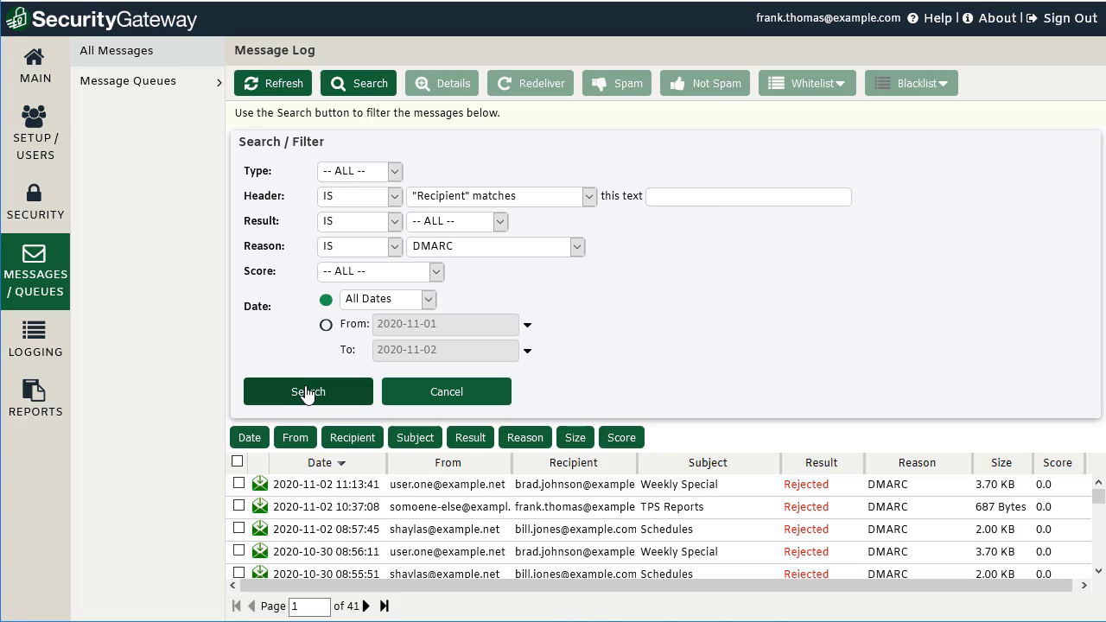
Select the Weekly Special message and scroll through the DMARC-rejected results
{"action": "left_click", "coordinate": [699, 490]}
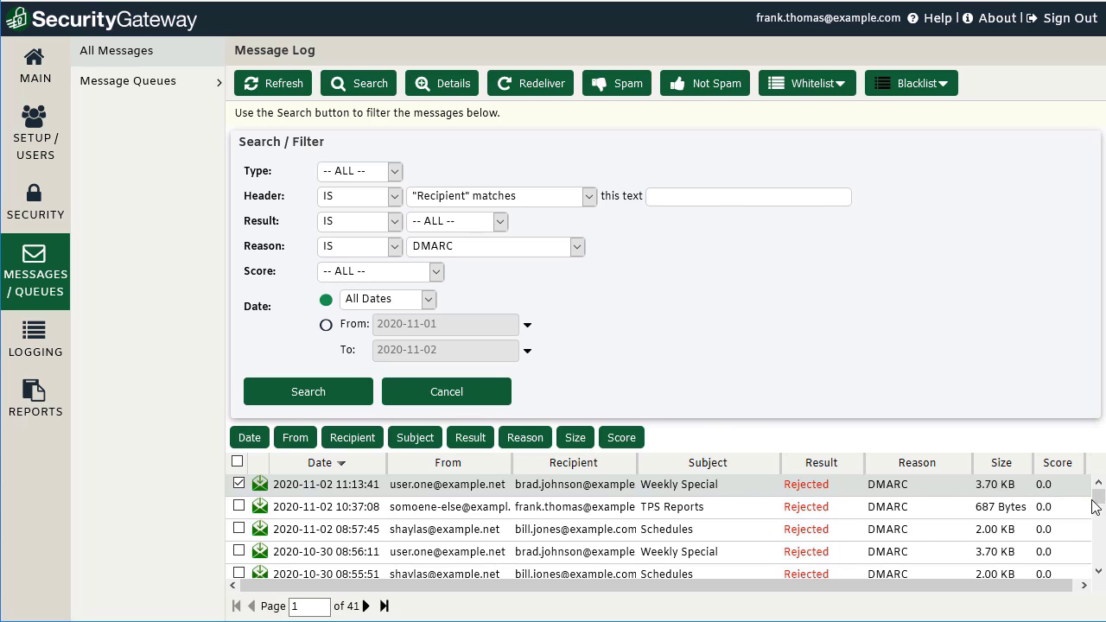
{"action": "left_click_drag", "start_coordinate": [1092, 500], "coordinate": [1099, 523]}
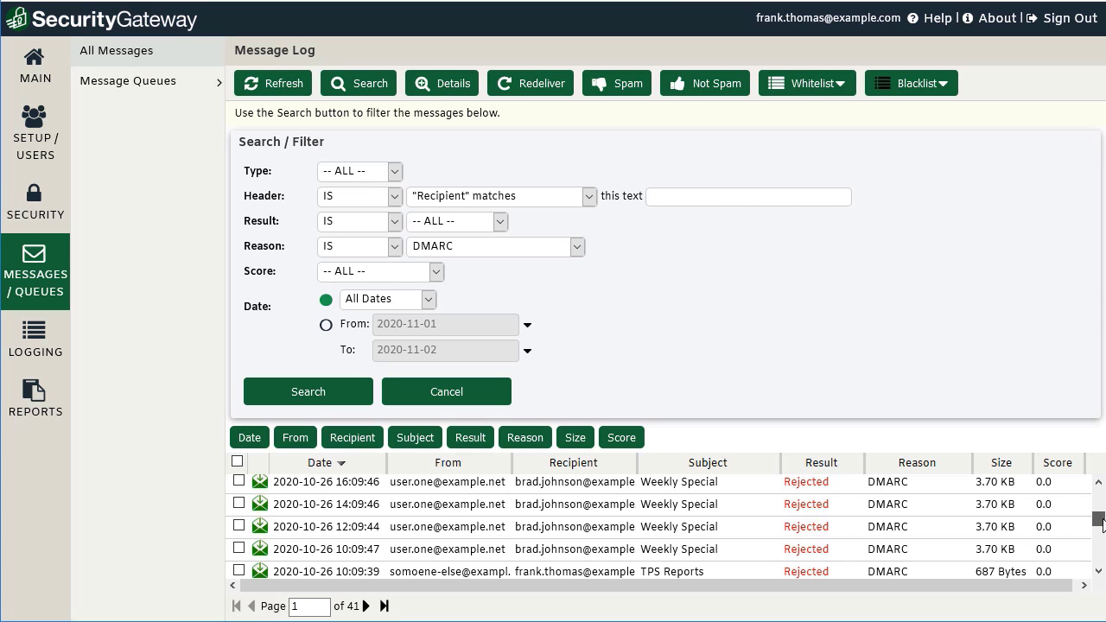
{"action": "scroll", "coordinate": [1066, 560], "scroll_direction": "down", "scroll_amount": 5}
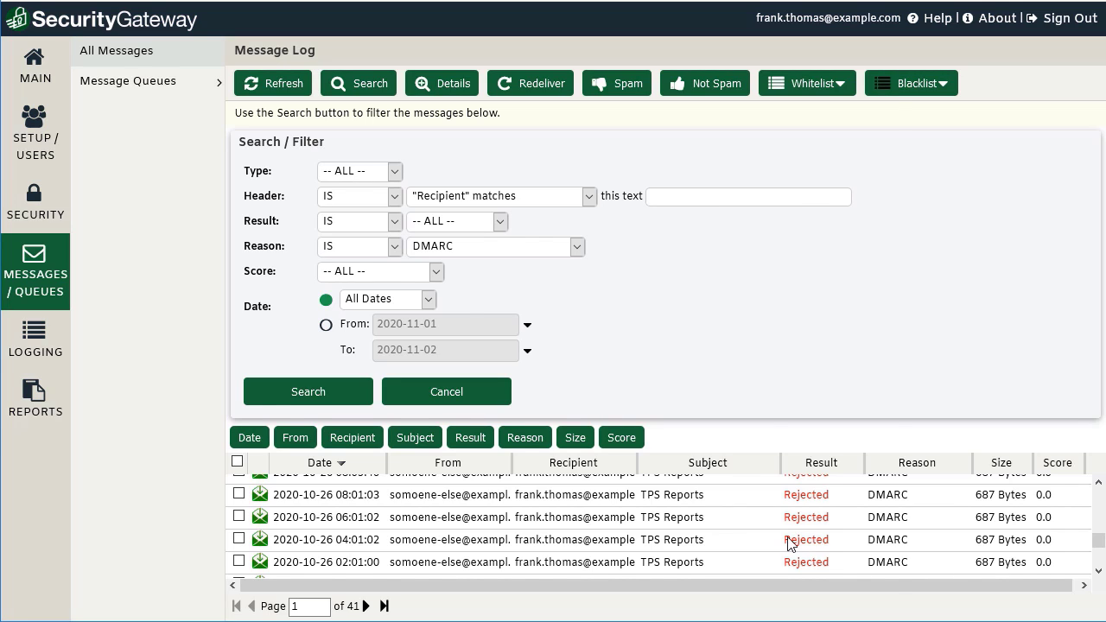
Open a rejected TPS Reports transcript; highlight the DMARC check, example.net domain, lookup and policy record
{"action": "double_click", "coordinate": [788, 543]}
{"action": "left_click_drag", "start_coordinate": [233, 299], "coordinate": [534, 302]}
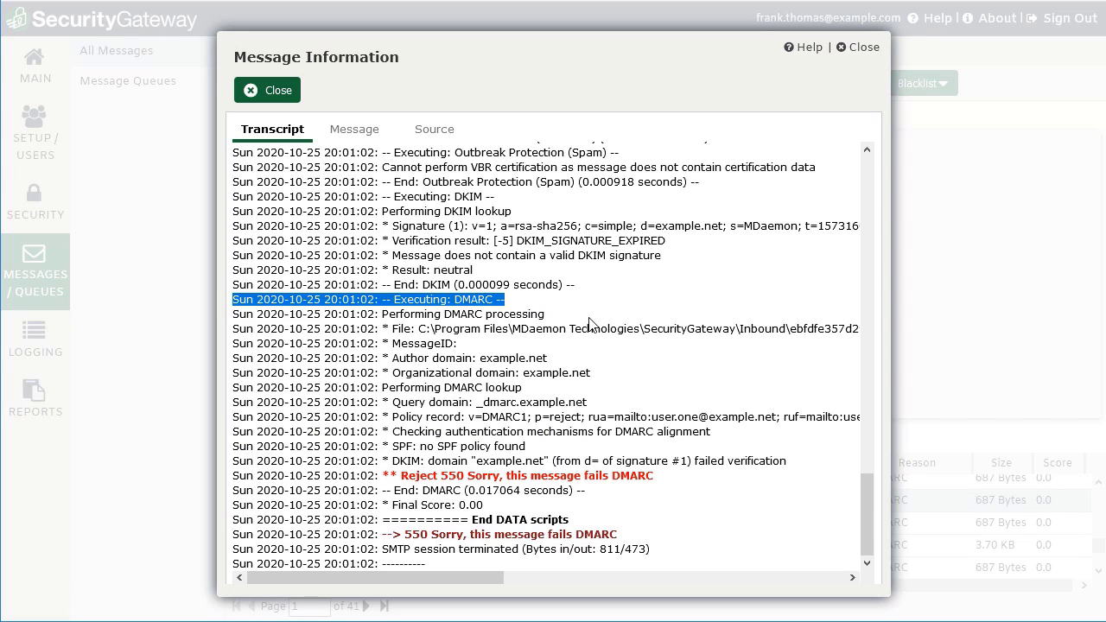
{"action": "left_click_drag", "start_coordinate": [519, 372], "coordinate": [594, 374]}
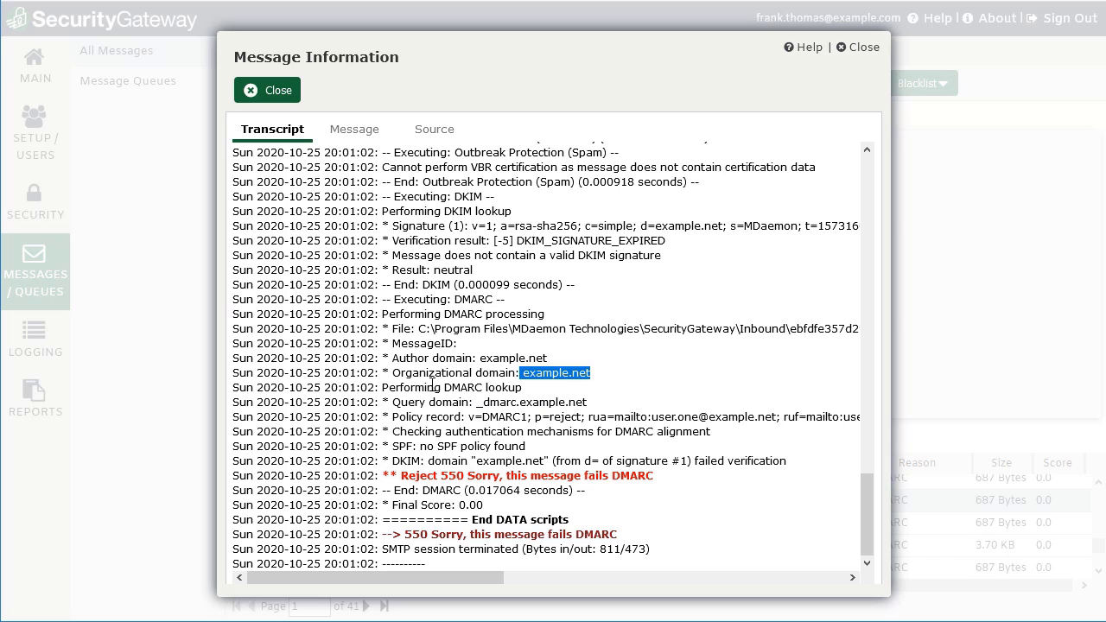
{"action": "left_click_drag", "start_coordinate": [380, 387], "coordinate": [533, 394]}
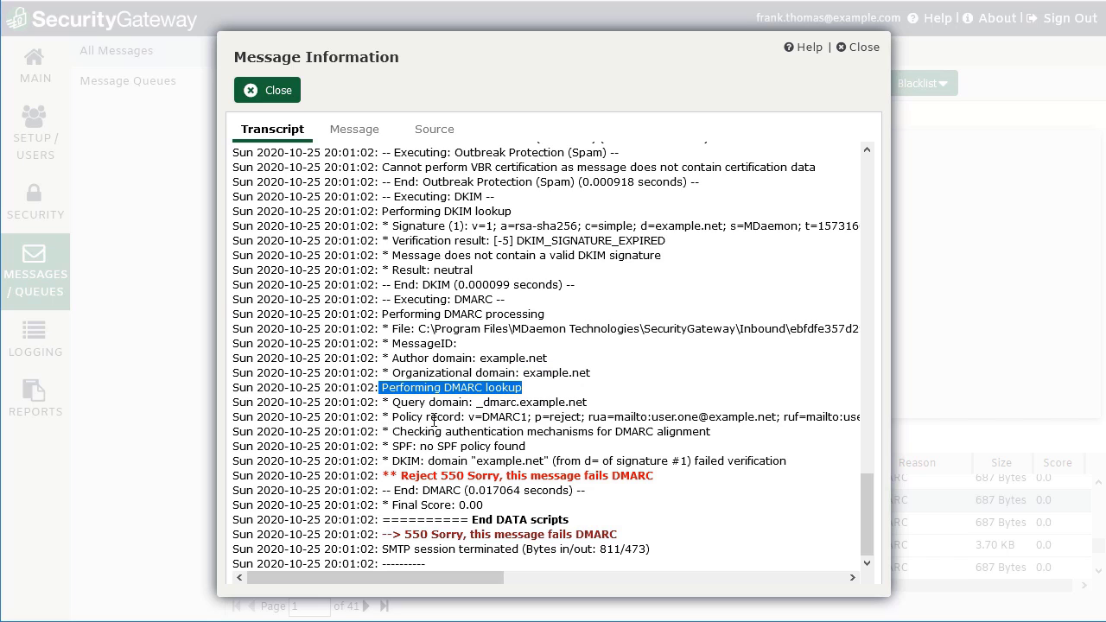
{"action": "left_click", "coordinate": [393, 420]}
{"action": "left_click_drag", "start_coordinate": [393, 418], "coordinate": [815, 422]}
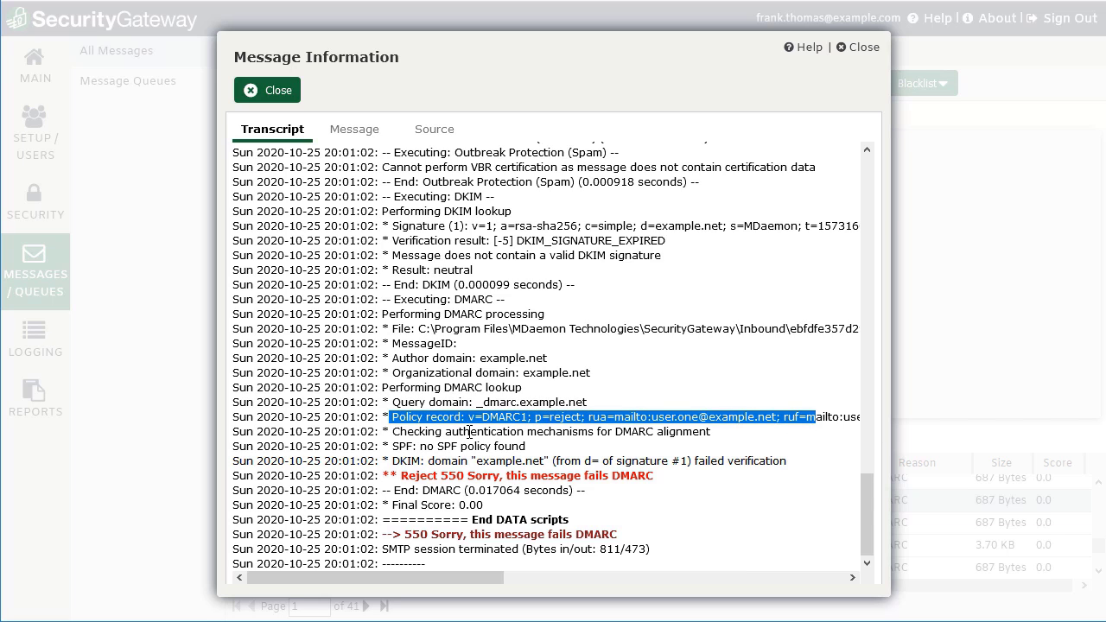
Highlight the alignment check, failed DKIM result, reject 550 verdict and terminated SMTP session
{"action": "left_click", "coordinate": [405, 430]}
{"action": "left_click_drag", "start_coordinate": [406, 431], "coordinate": [733, 437]}
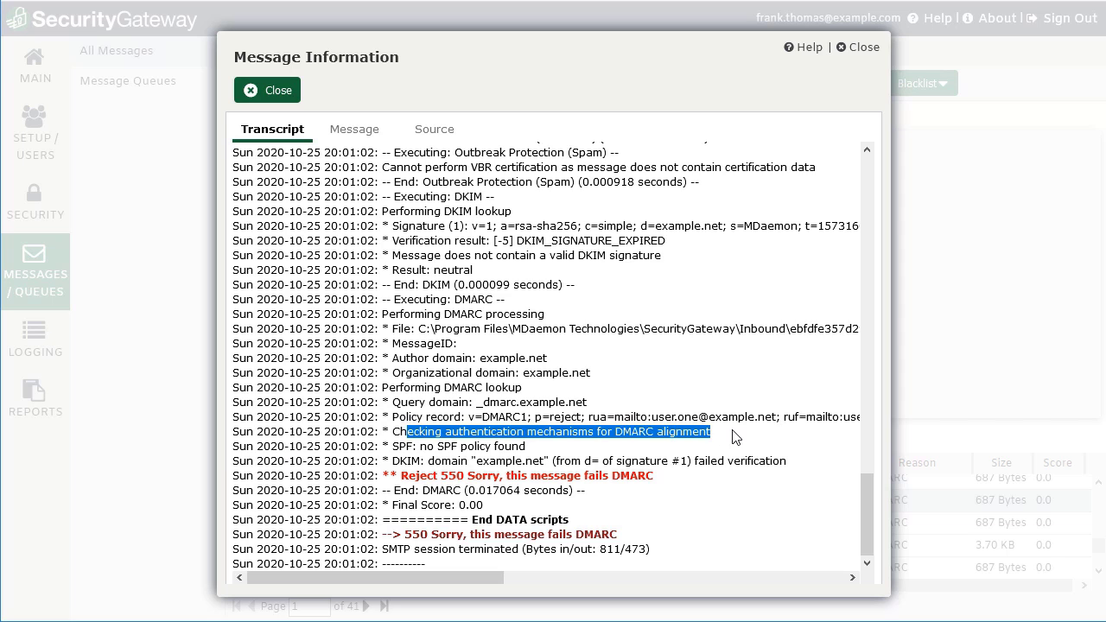
{"action": "left_click_drag", "start_coordinate": [389, 460], "coordinate": [798, 464]}
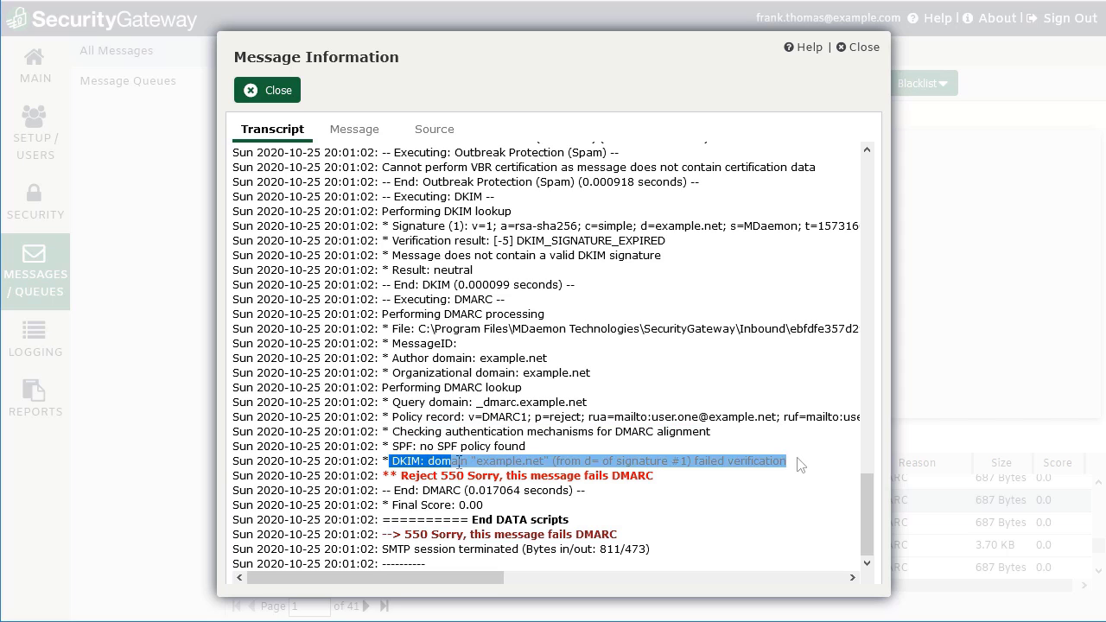
{"action": "left_click", "coordinate": [658, 485]}
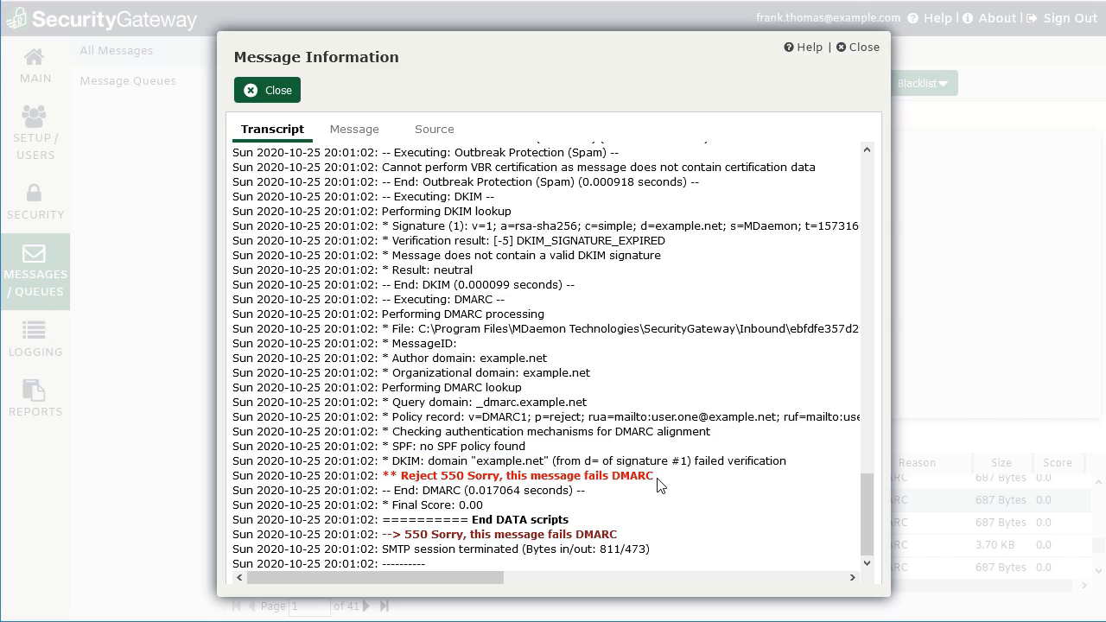
{"action": "left_click_drag", "start_coordinate": [656, 477], "coordinate": [385, 476]}
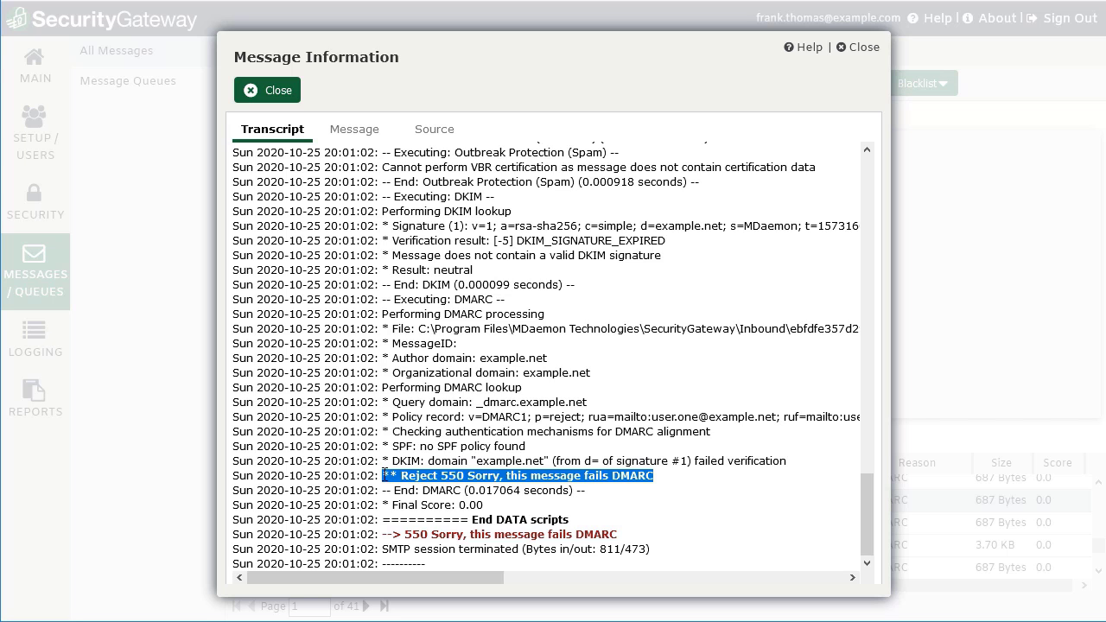
{"action": "left_click_drag", "start_coordinate": [382, 549], "coordinate": [670, 557]}
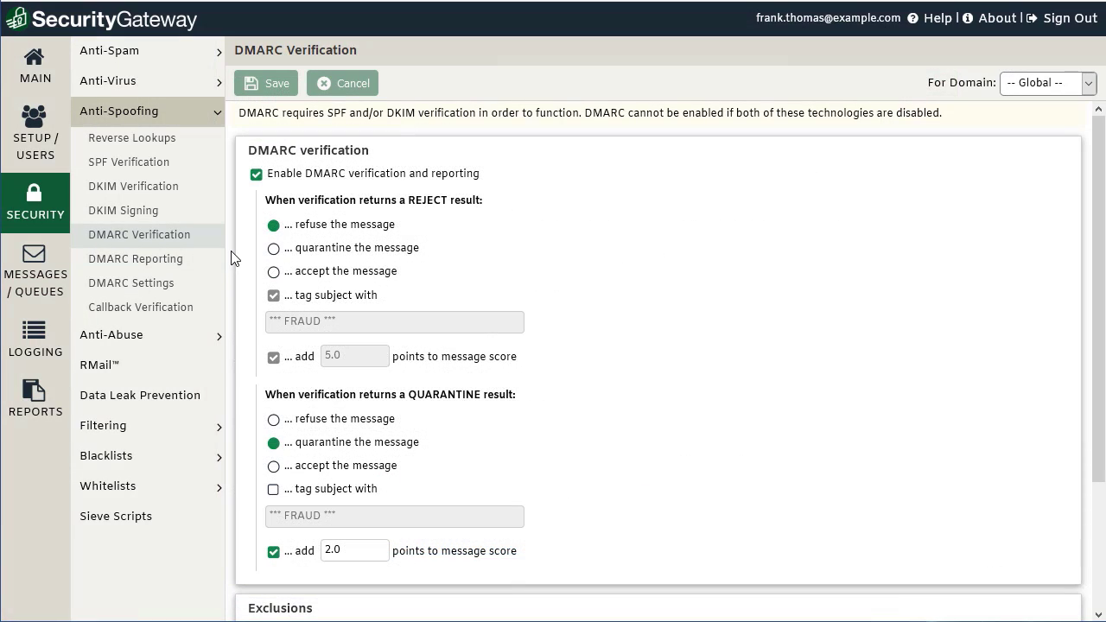
Enable 'Send DMARC failure reports' on the DMARC Reporting page
{"action": "left_click", "coordinate": [166, 267]}
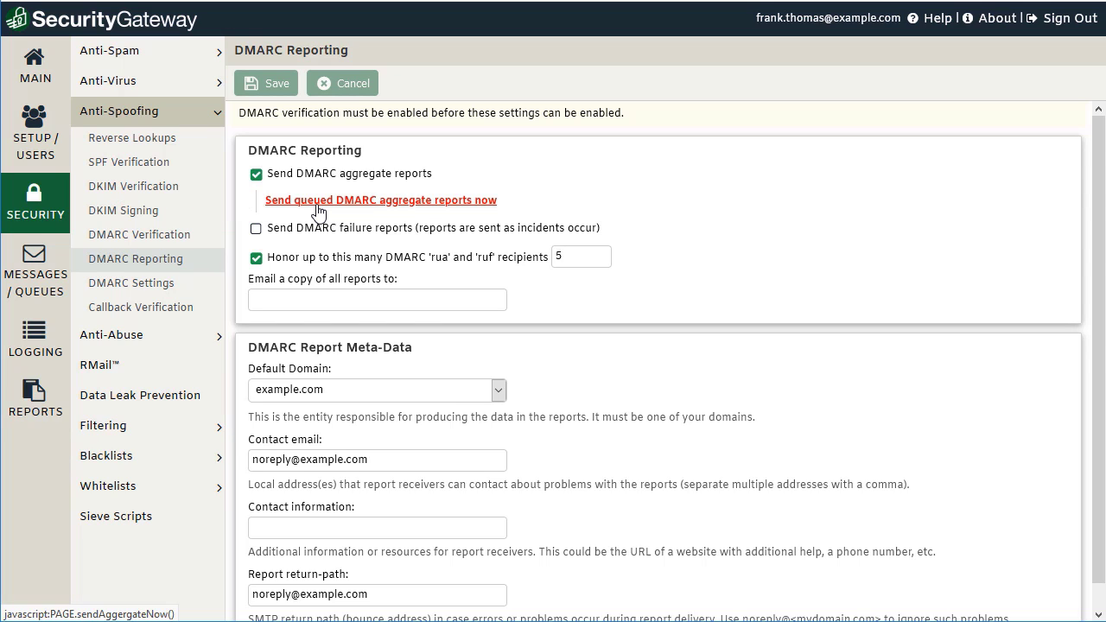
{"action": "left_click", "coordinate": [256, 230]}
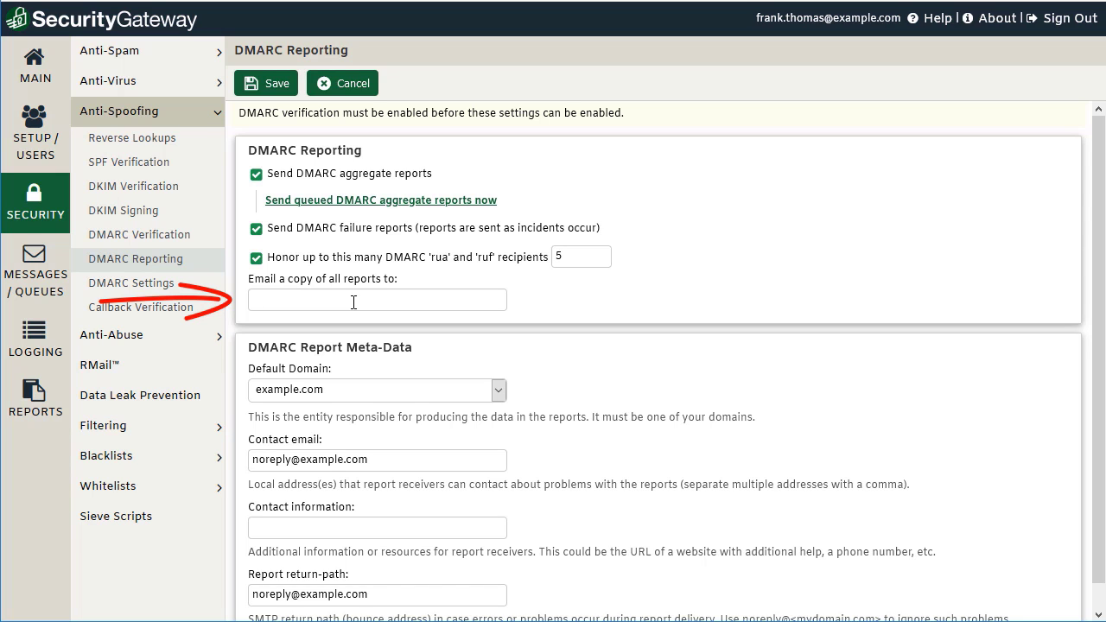
Enter the user's e-mail address to receive copies of all DMARC reports, then go to DMARC Settings
{"action": "type", "text": "frank@example.com"}
{"action": "scroll", "coordinate": [350, 311], "scroll_direction": "down", "scroll_amount": 1}
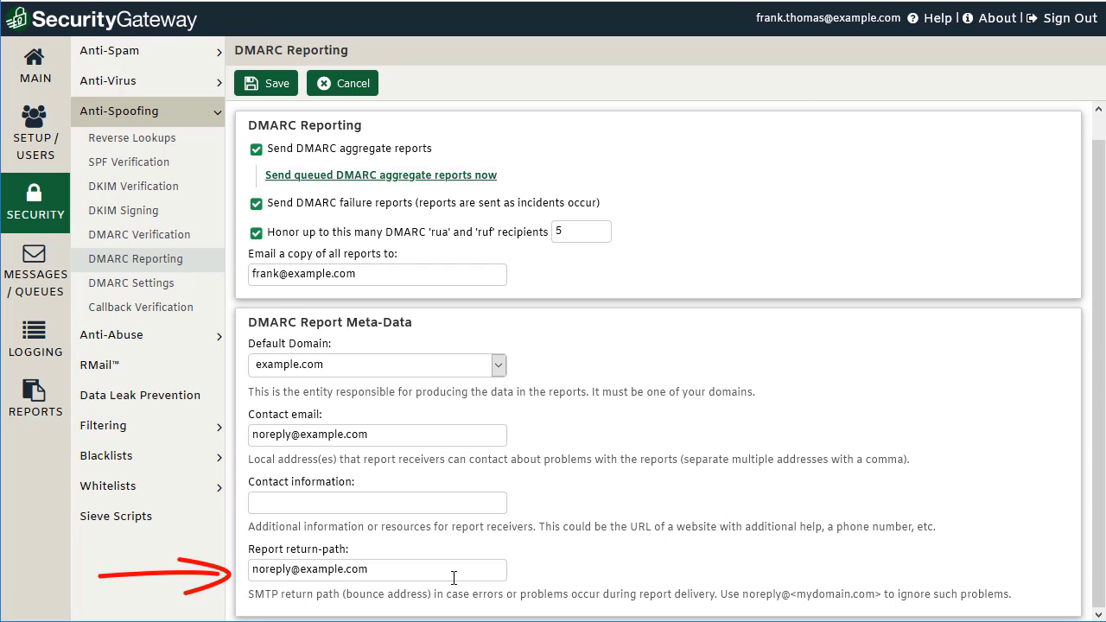
{"action": "left_click", "coordinate": [131, 282]}
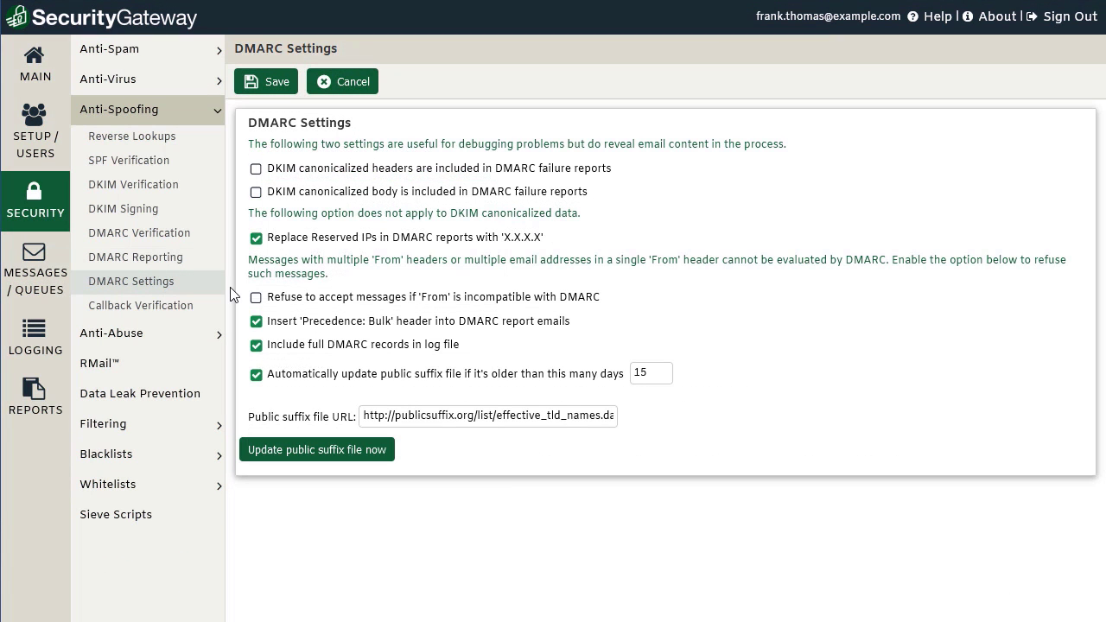